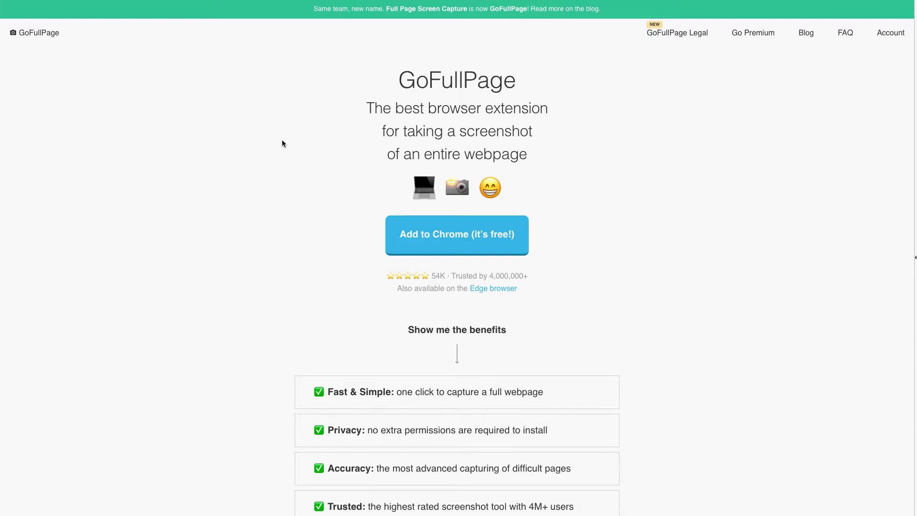
- Install the GoFullPage extension from the Chrome Web Store and confirm adding it
left_click(445, 242)
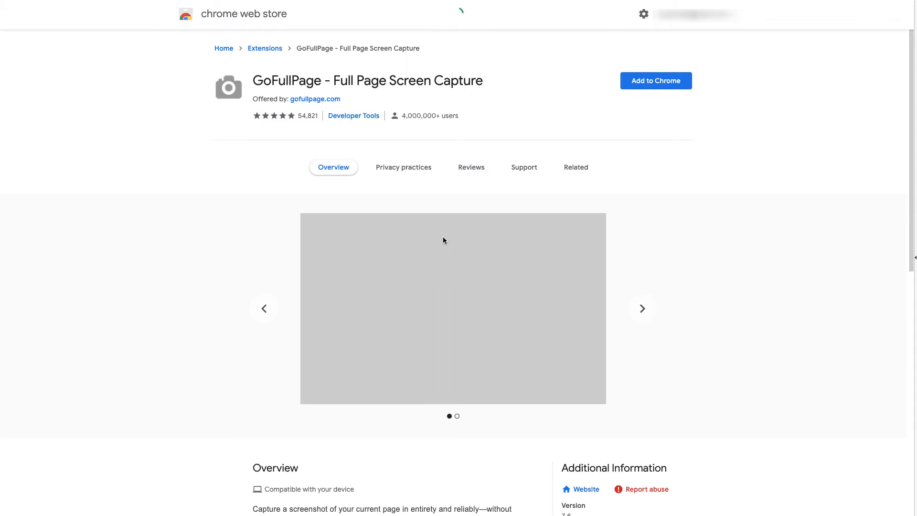
left_click(646, 81)
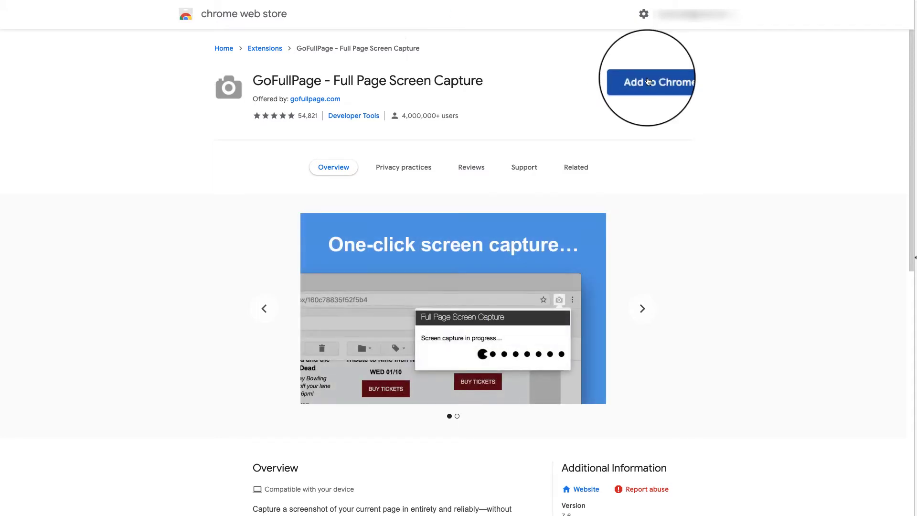
left_click(520, 5)
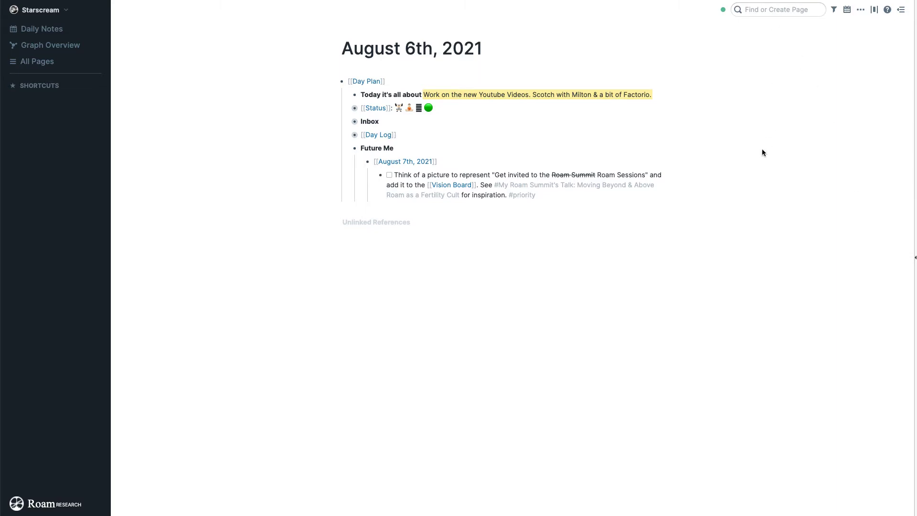
- Search 'welcome' to open the Chapter 1: Welcome to PG3 page and skim it
key("ctrl+u")
type("welcome")
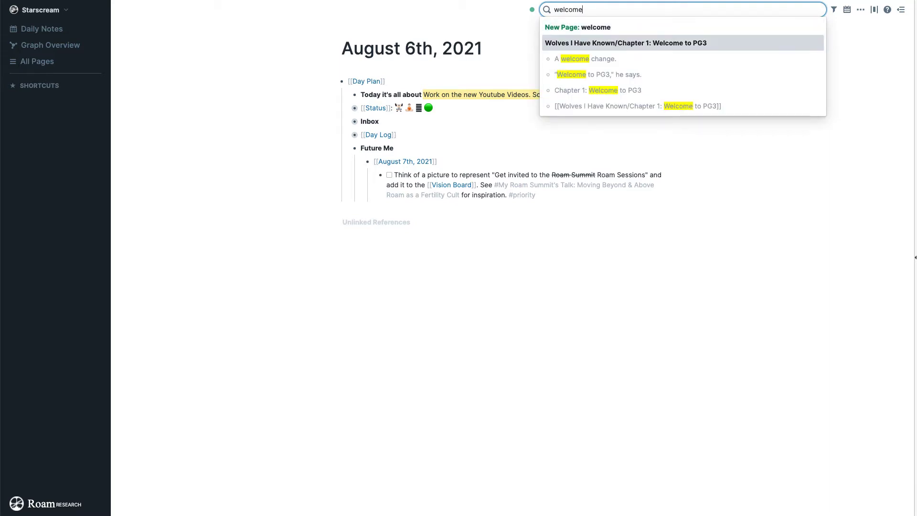
key("Return")
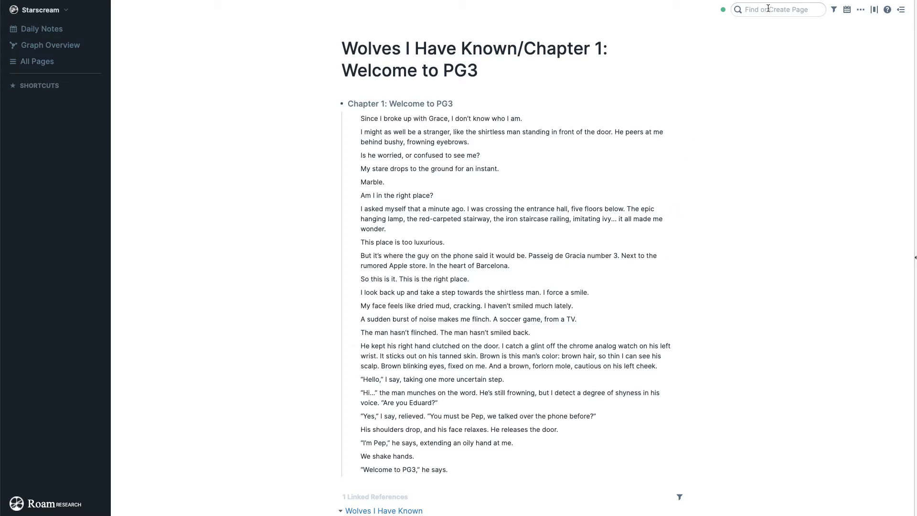
scroll(705, 374, "down", 3)
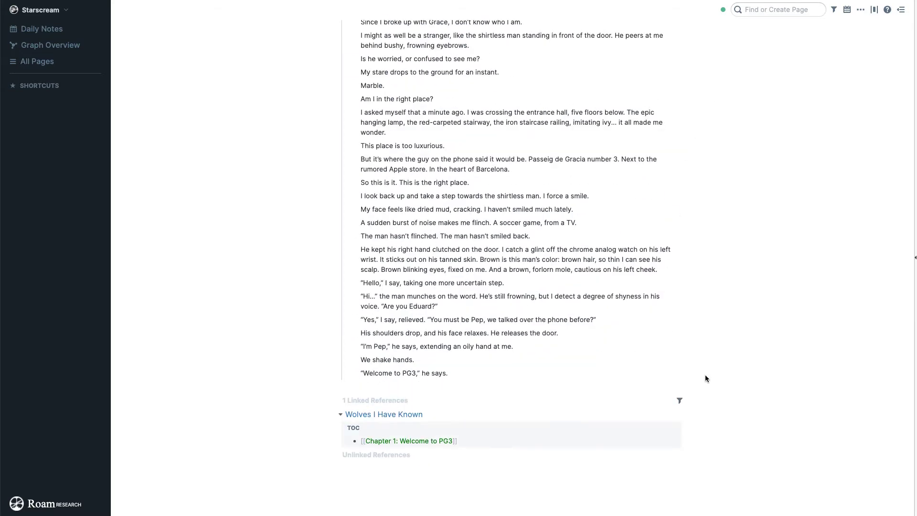
scroll(704, 374, "up", 3)
- Search 'laund' to open Wolves I Have Known/Chapter 2: Laundry Day and scroll through it
left_click(757, 9)
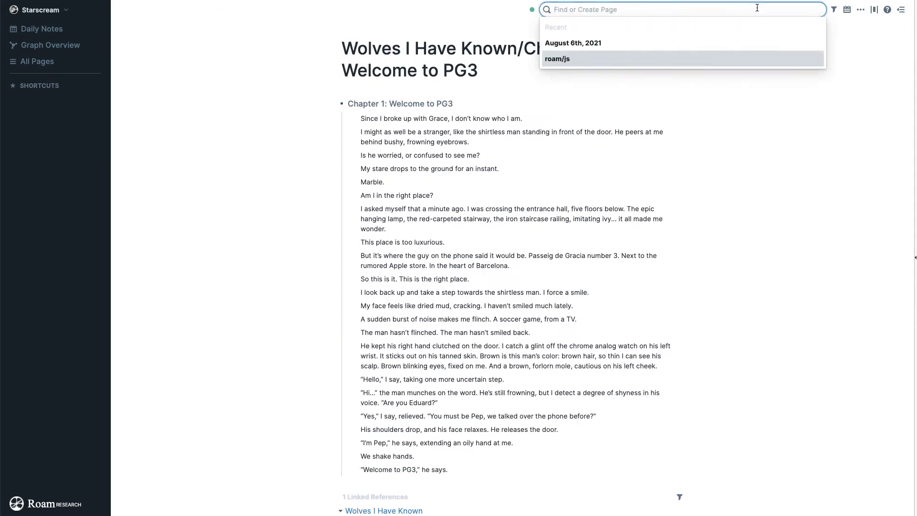
type("laund")
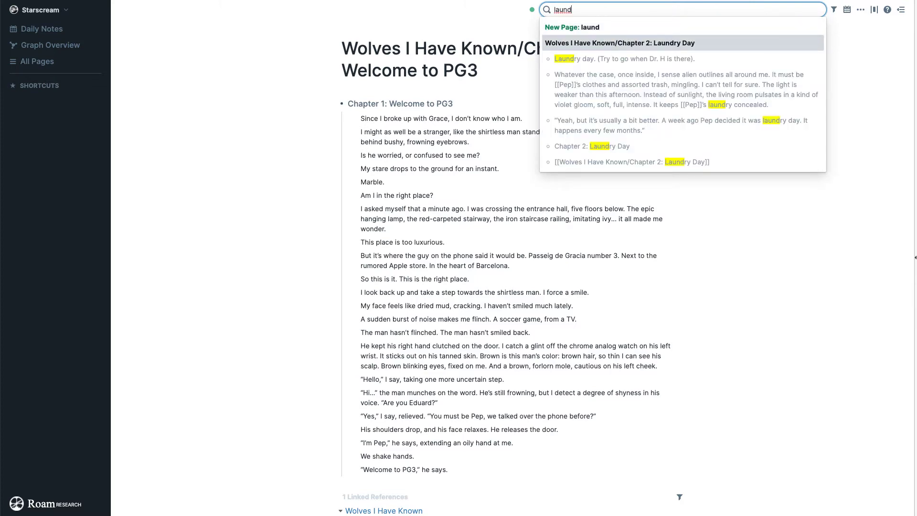
key("Return")
scroll(735, 236, "down", 5)
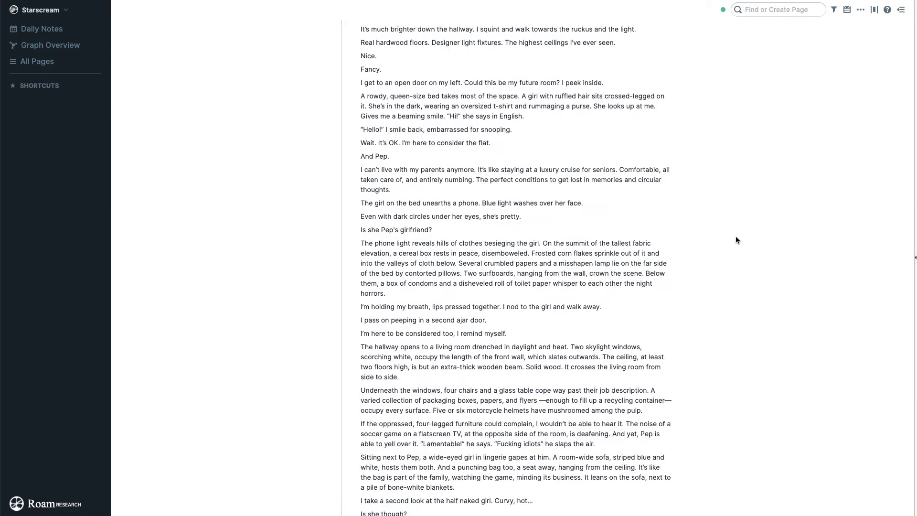
scroll(736, 240, "down", 20)
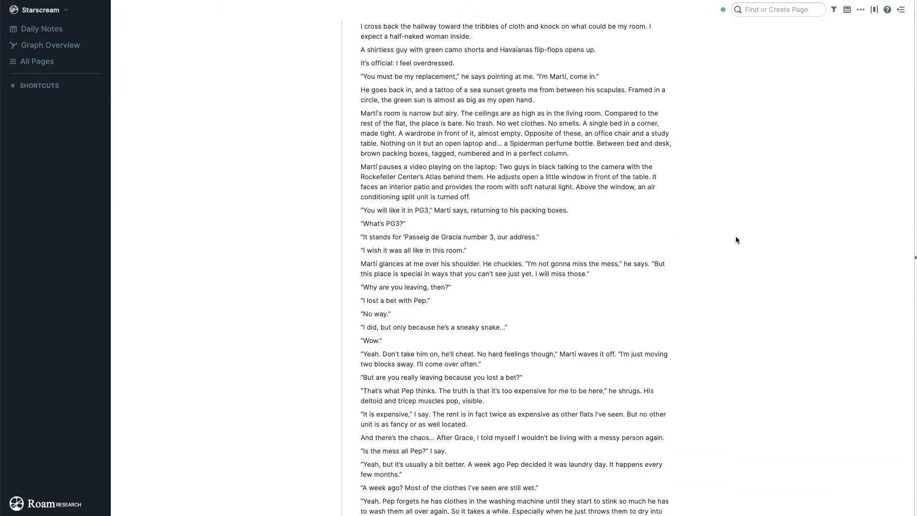
scroll(735, 236, "down", 15)
scroll(735, 236, "up", 20)
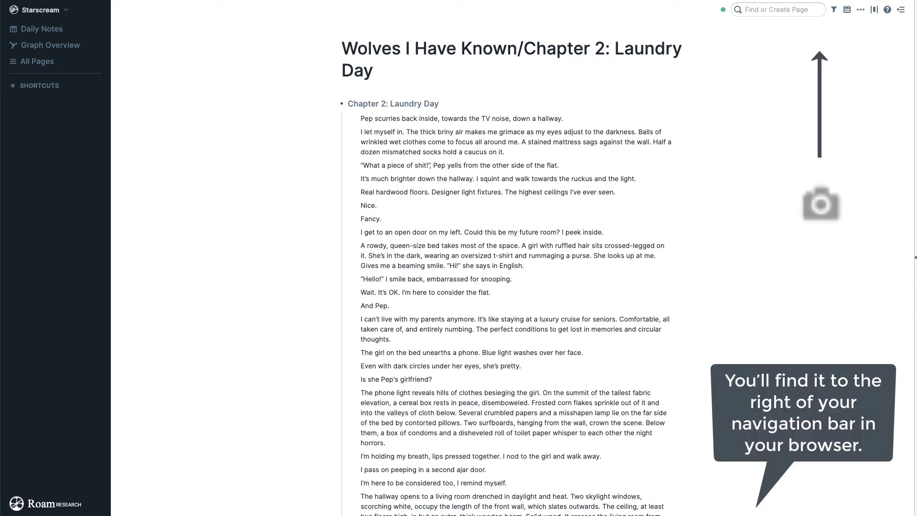
- Run a GoFullPage full-page capture of Chapter 2: Laundry Day with Alt+Shift+P
key("alt+shift+p")
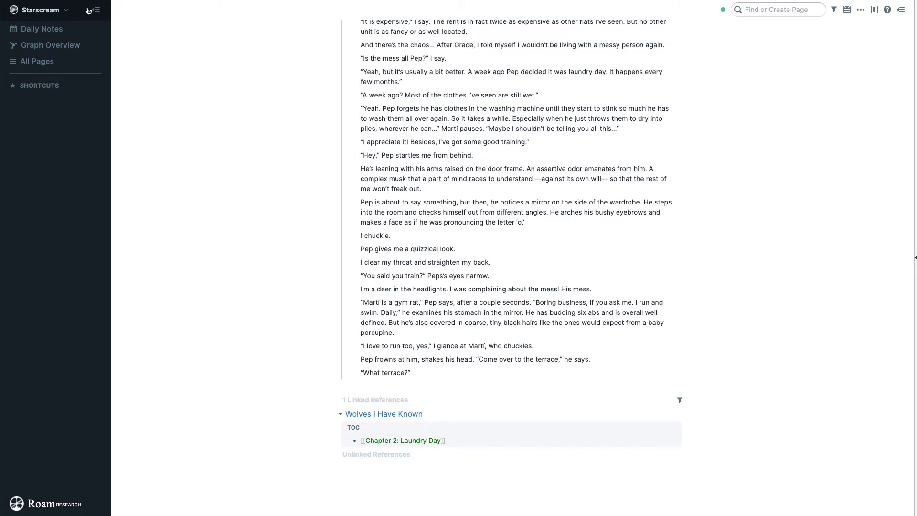
- Collapse the left sidebar, return to the page top, and recapture the chapter with Alt+Shift+P
left_click(97, 9)
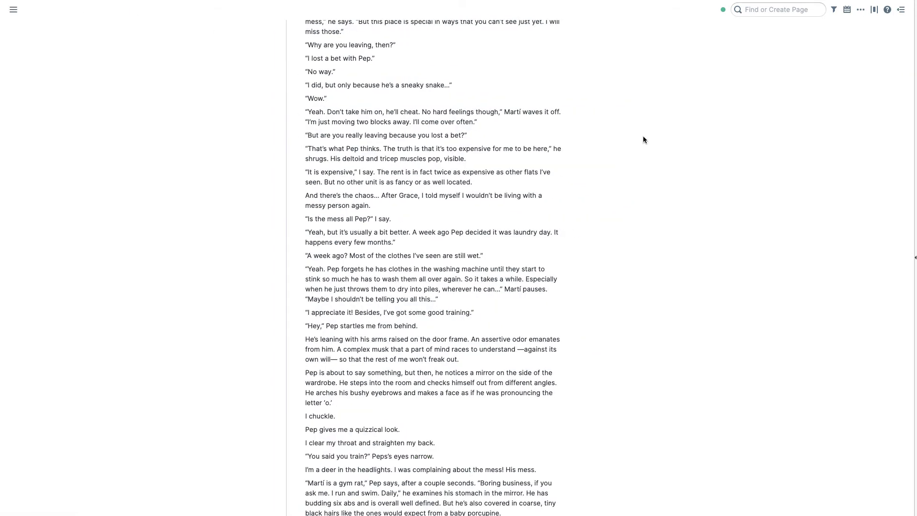
key("Home")
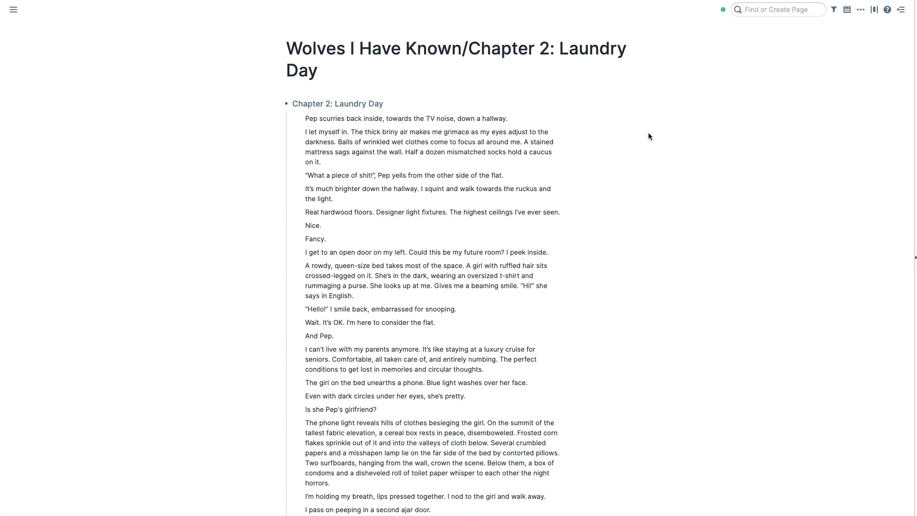
key("alt+shift+p")
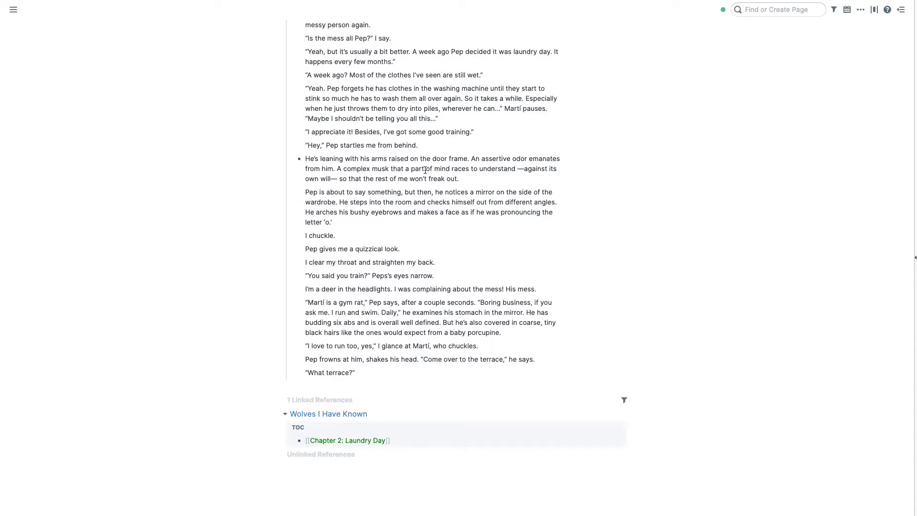
- Try full, then large, then medium page width, and capture the medium-width chapter page
left_click(875, 12)
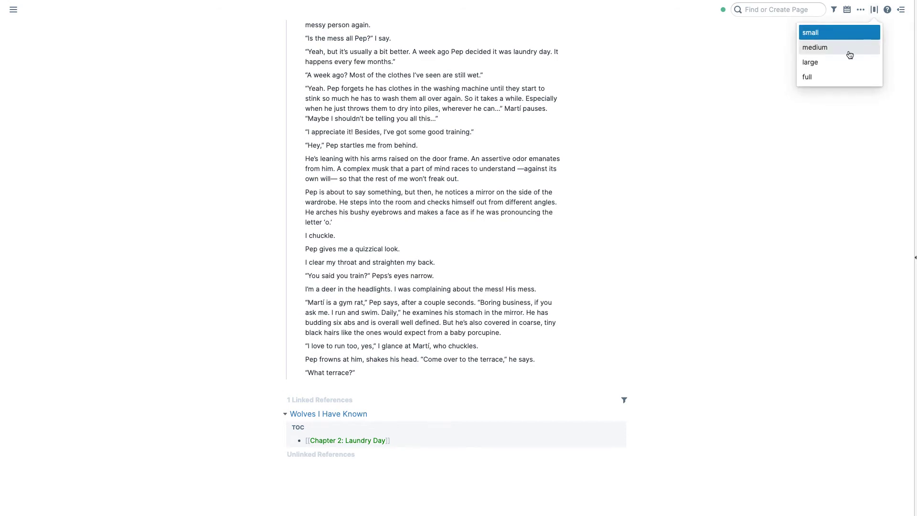
left_click(835, 76)
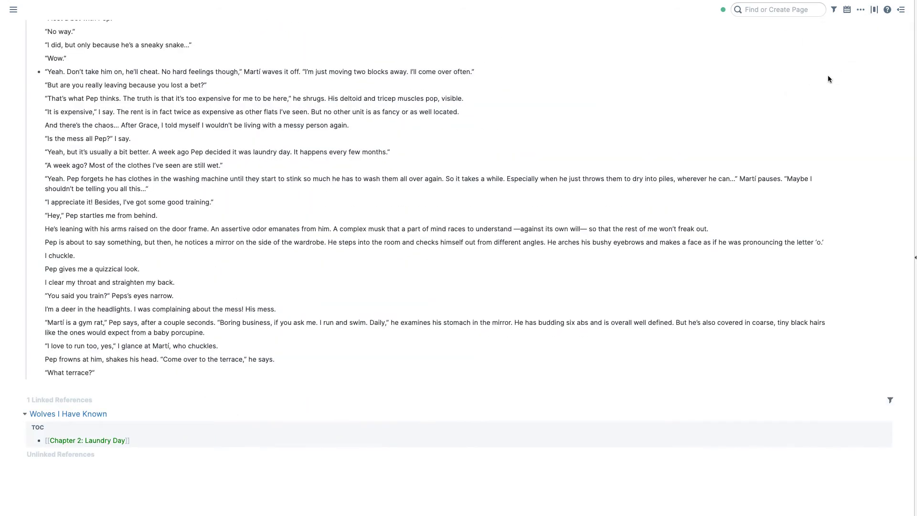
left_click(874, 10)
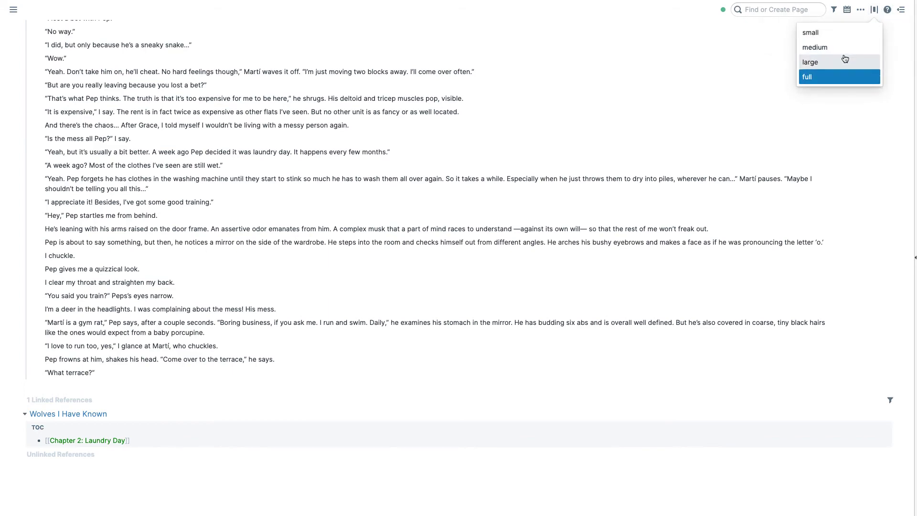
left_click(845, 59)
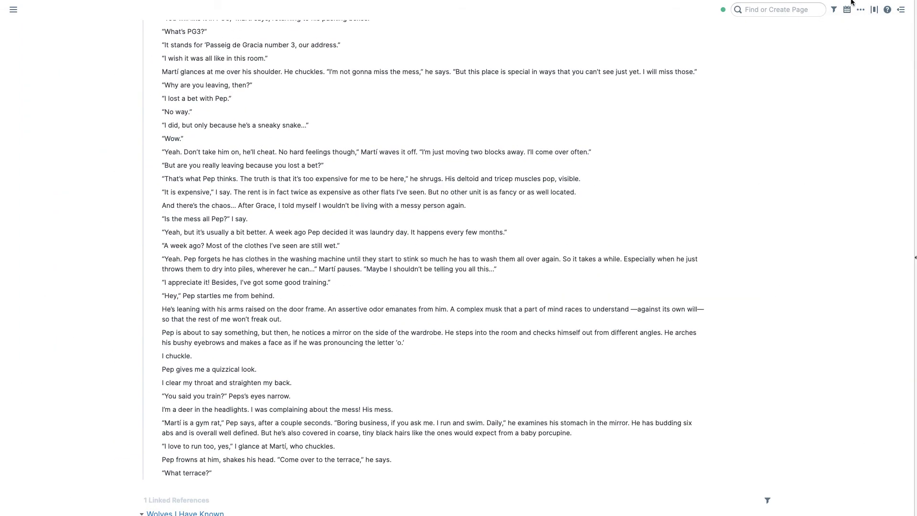
left_click(874, 10)
left_click(830, 47)
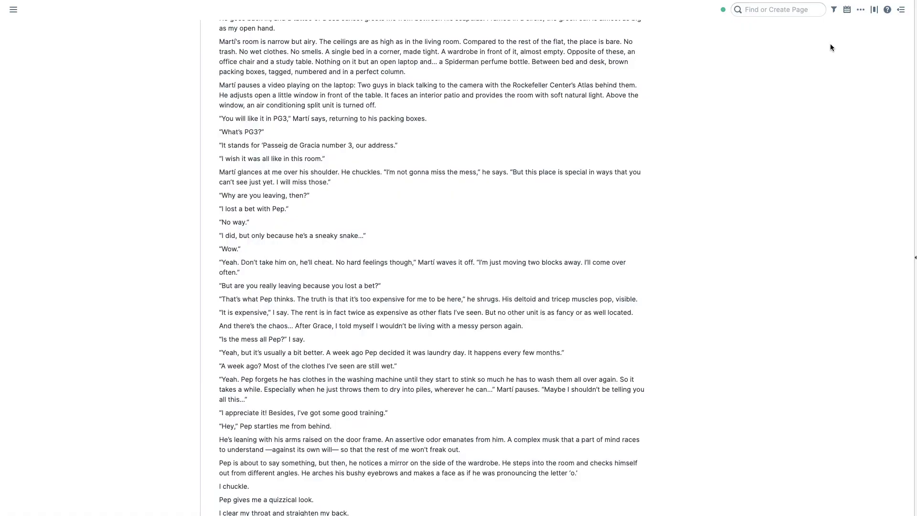
key("alt+shift+p")
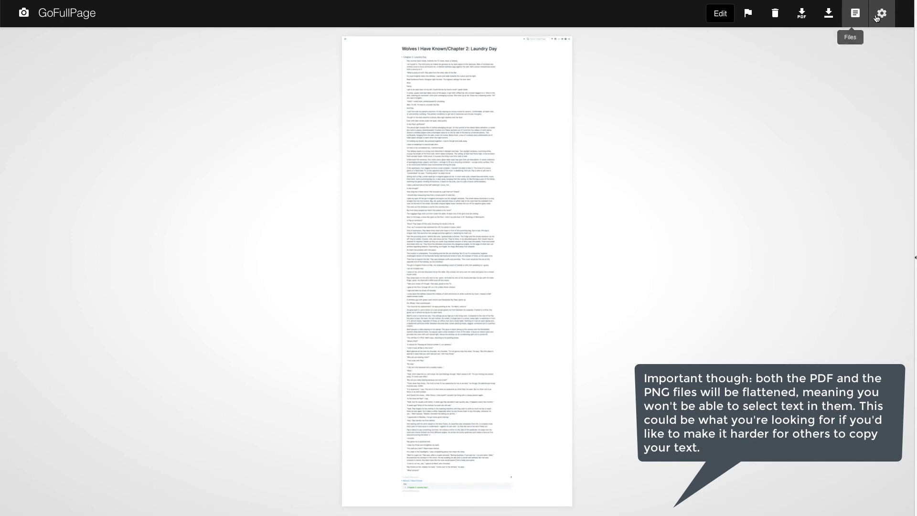
- Download the GoFullPage capture as a PDF, allowing the extension to manage downloads
left_click(807, 15)
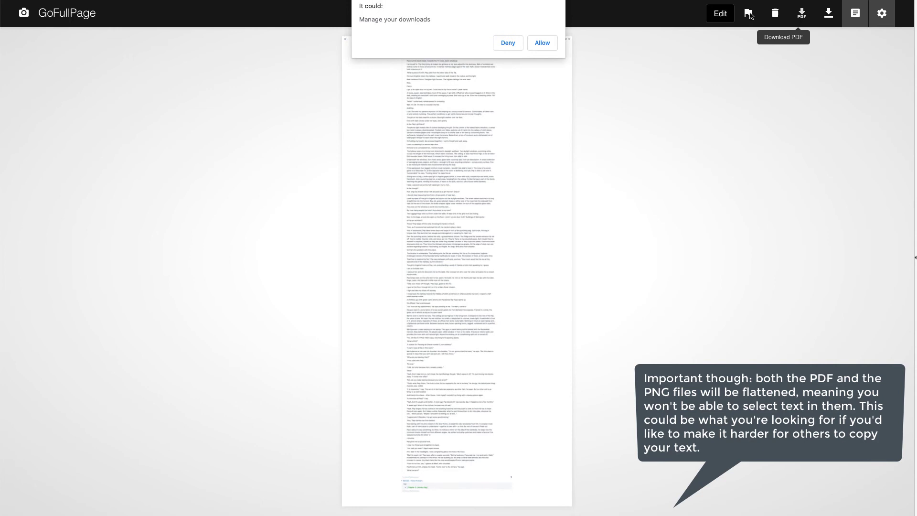
left_click(536, 46)
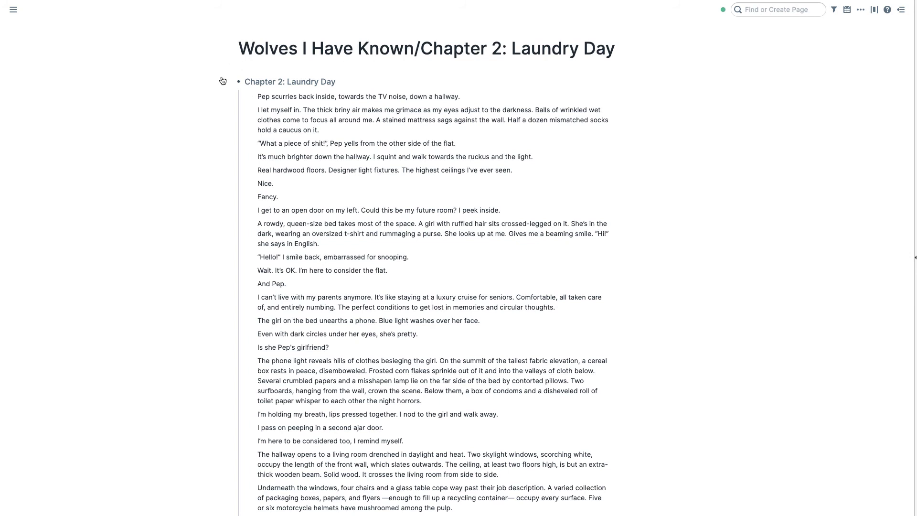
- Collapse the chapter block and upload the PDF capture into a new block with /file
left_click(229, 84)
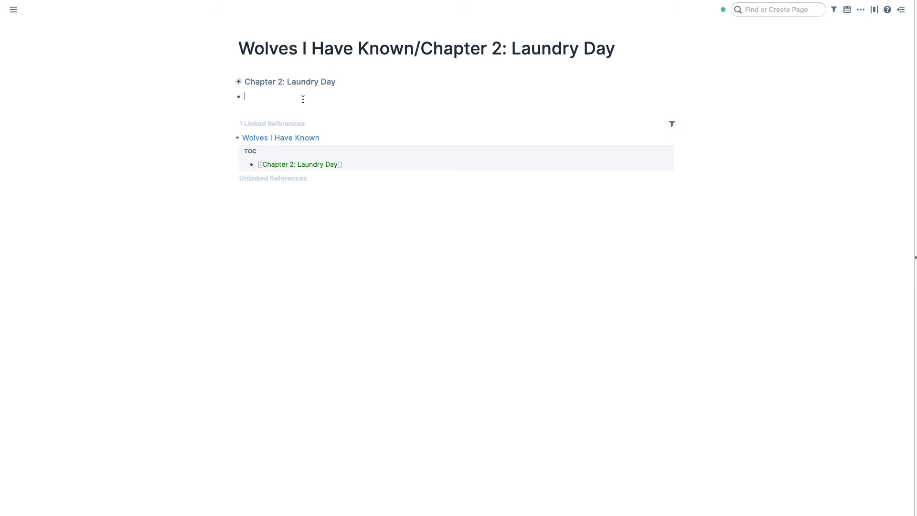
type("/file")
key("Return")
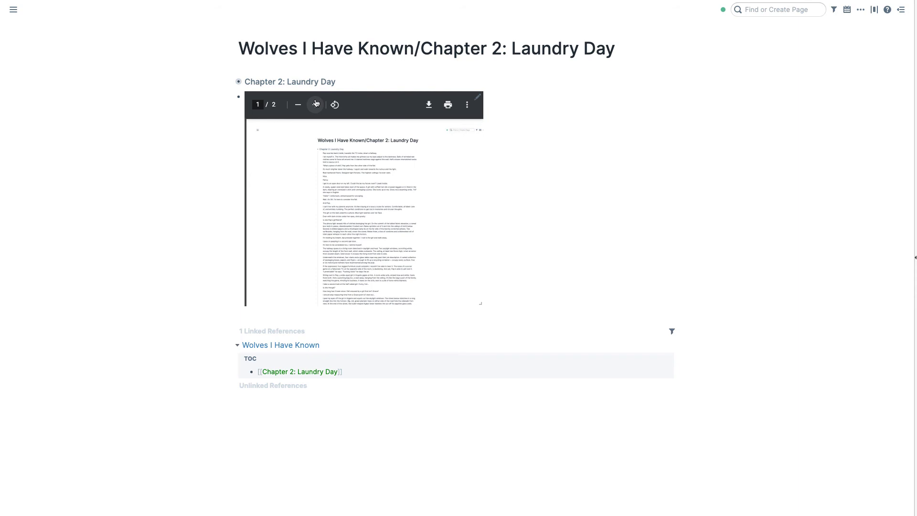
- Zoom the embedded PDF viewer in three times and check the chapter text above it
left_click(315, 104)
left_click(315, 104)
left_click(316, 104)
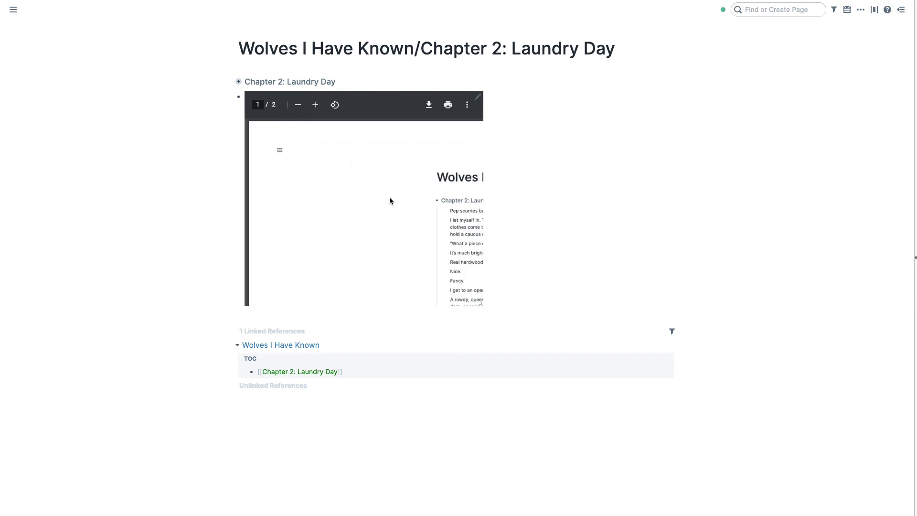
scroll(390, 200, "down", 10)
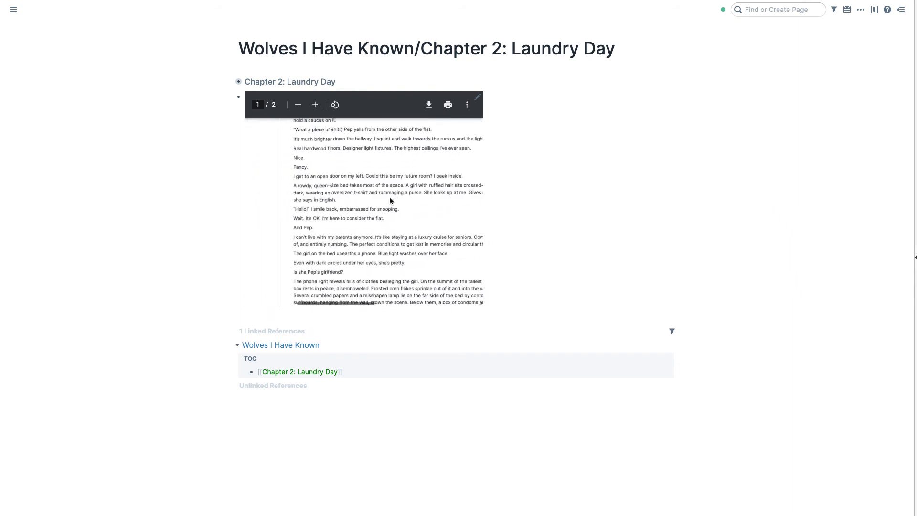
scroll(390, 200, "up", 3)
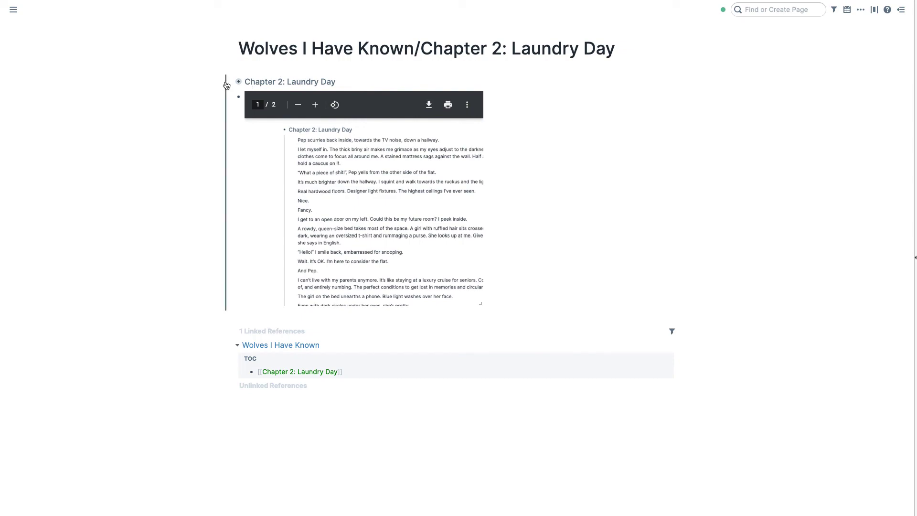
key("ctrl+z")
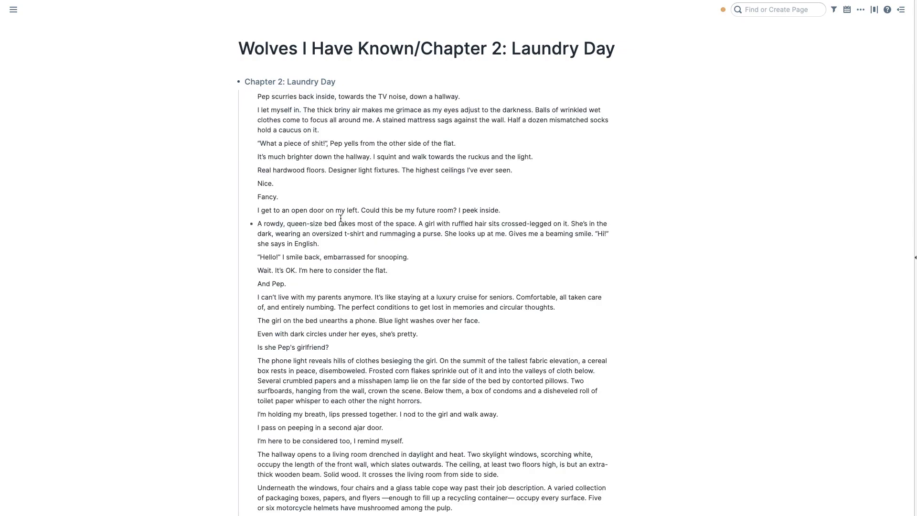
key("ctrl+shift+z")
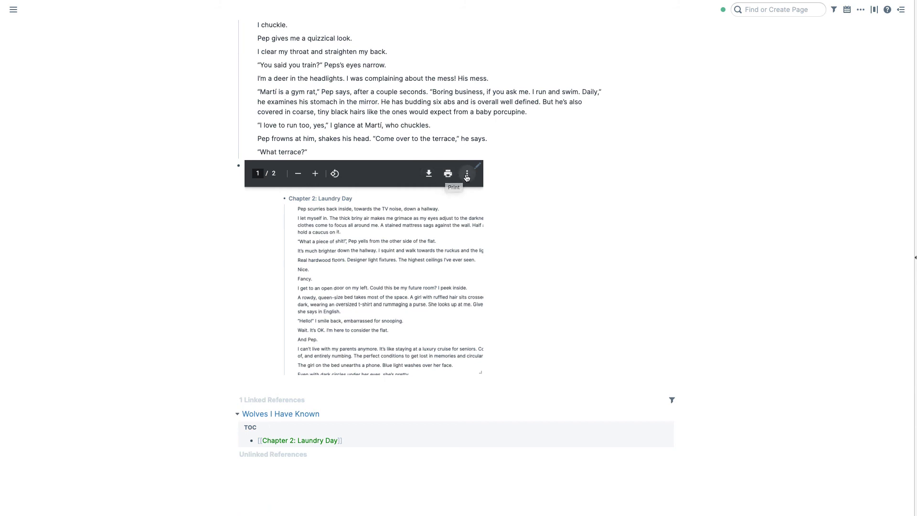
- Jump to the August 6th, 2021 daily notes and reopen the left sidebar via shortcuts
key("alt+shift+d")
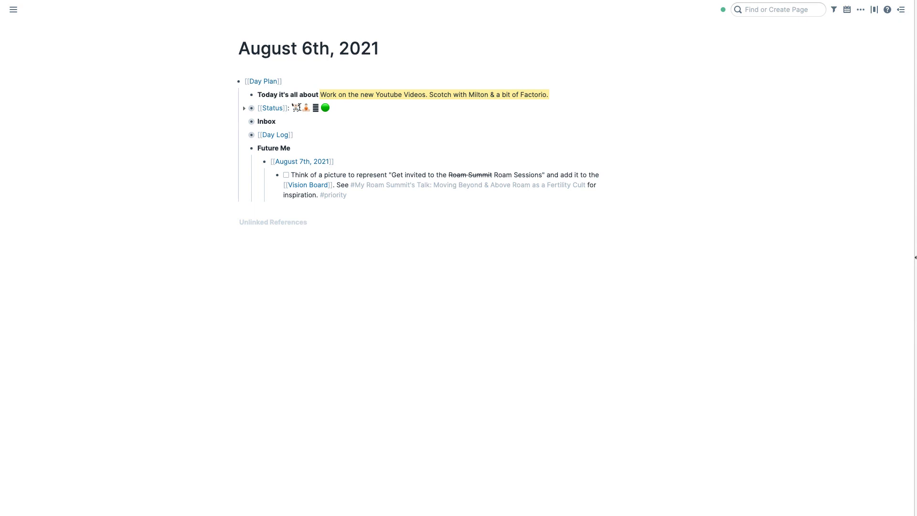
key("ctrl+backslash")
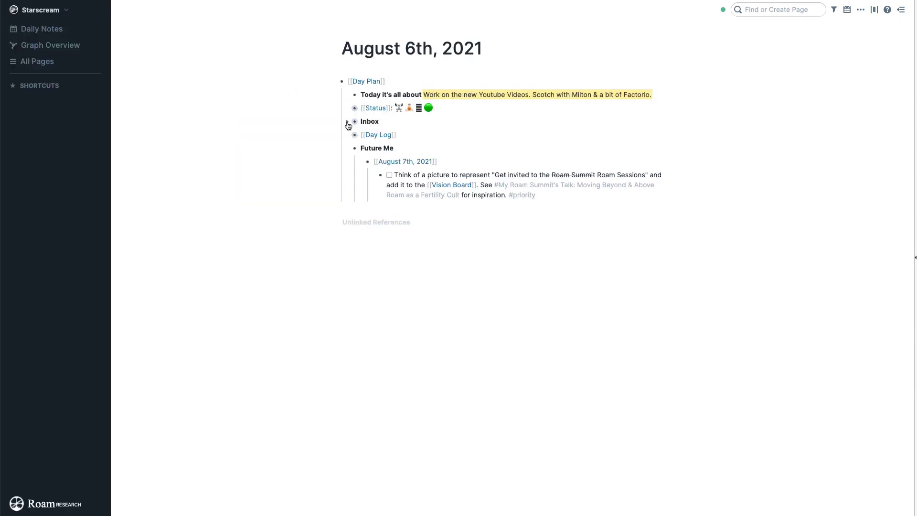